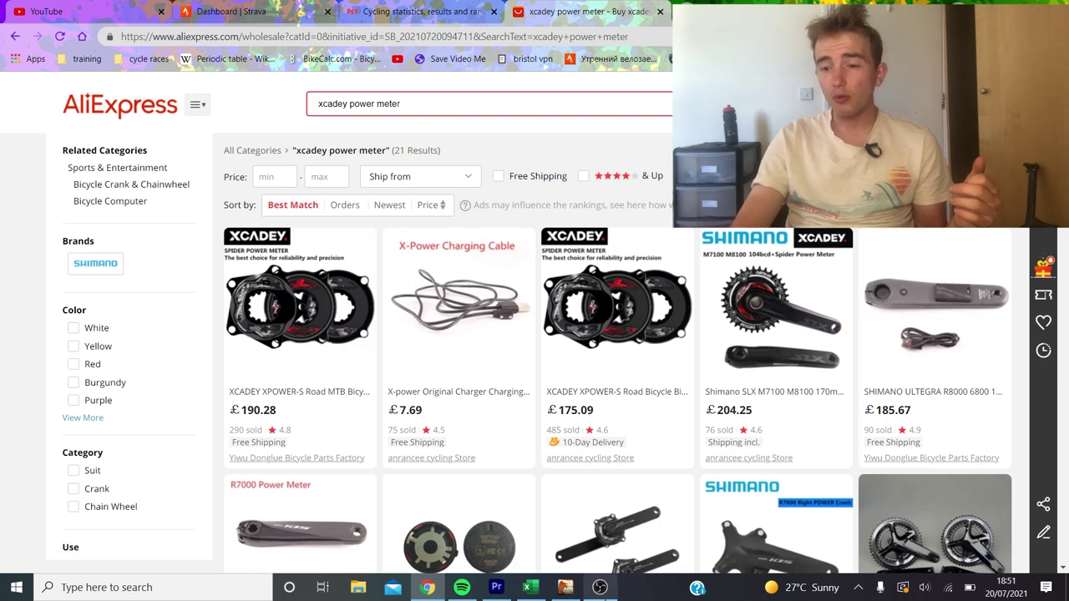
Switch from the AliExpress xcadey results back to the 'xcadey vs assioma.xlsx' workbook.
click(533, 588)
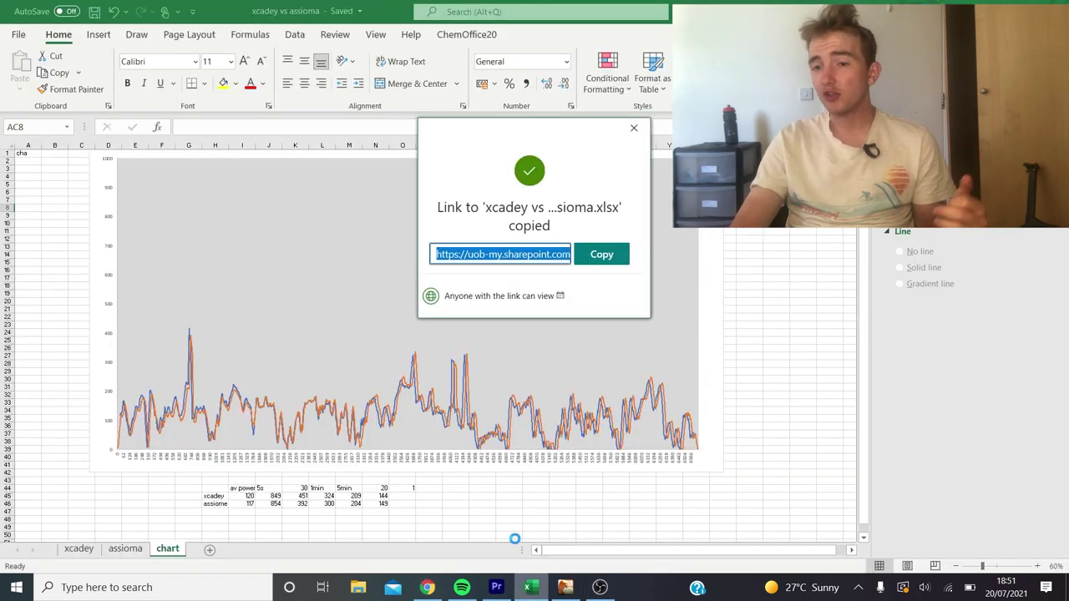
Dismiss the link-copied notice, review the xcadey and assioma data sheets, and return to the chart sheet.
click(632, 128)
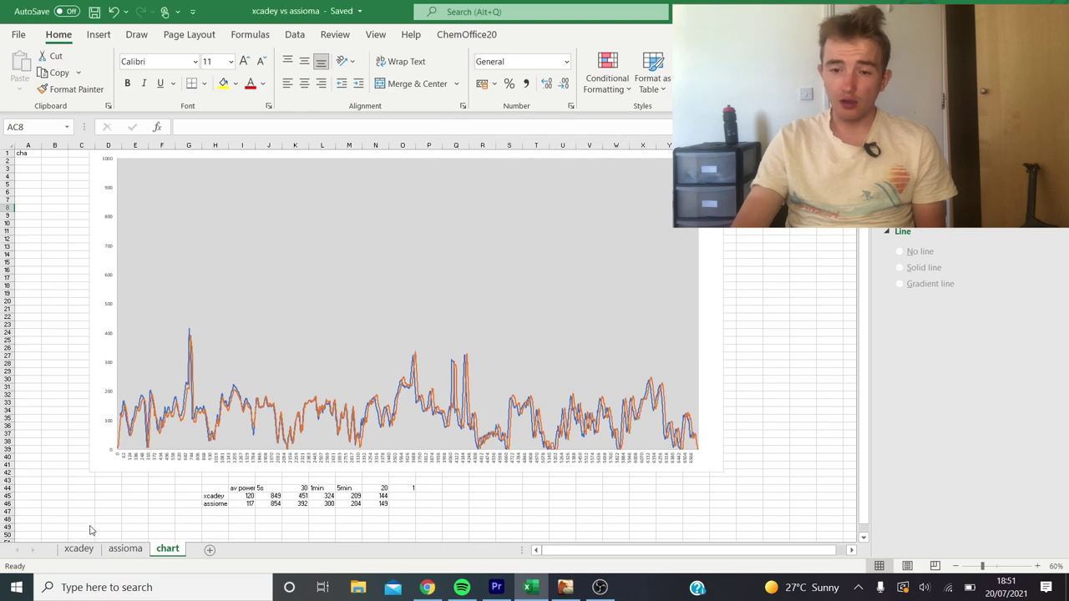
click(80, 552)
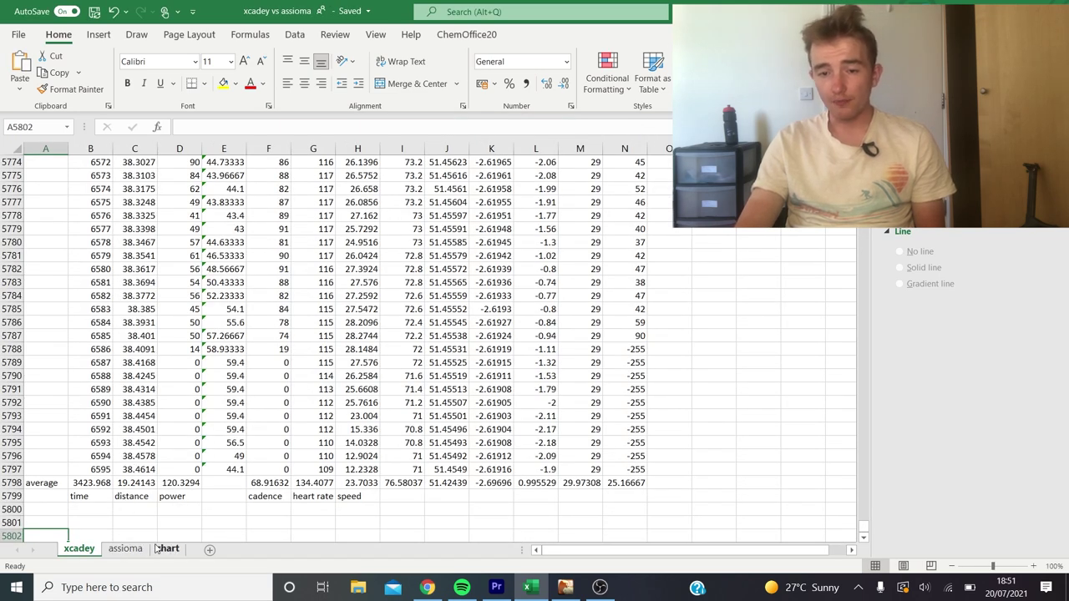
click(125, 548)
click(167, 548)
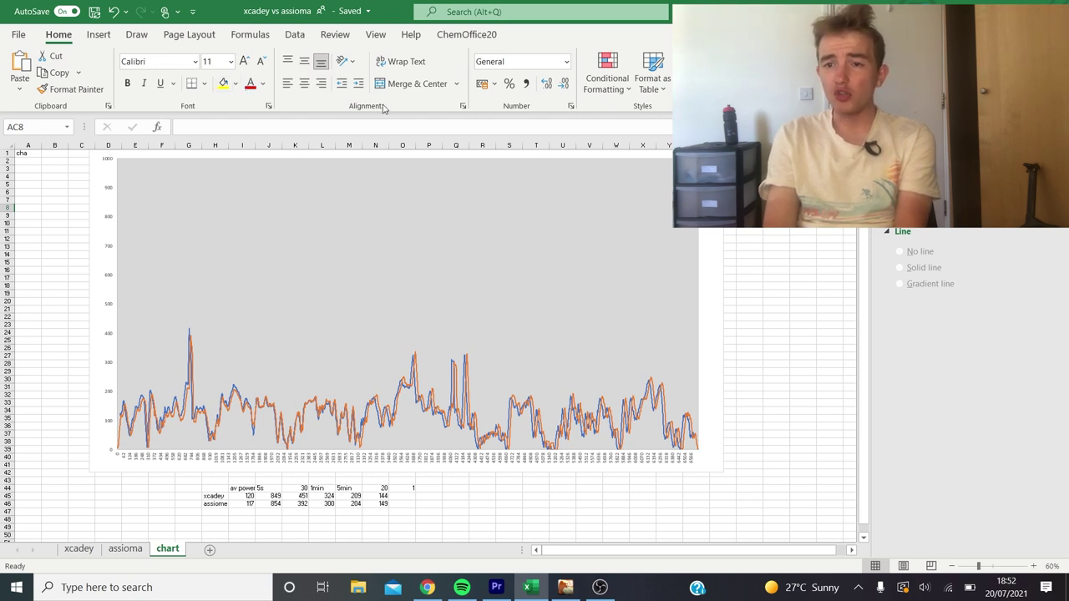
click(376, 36)
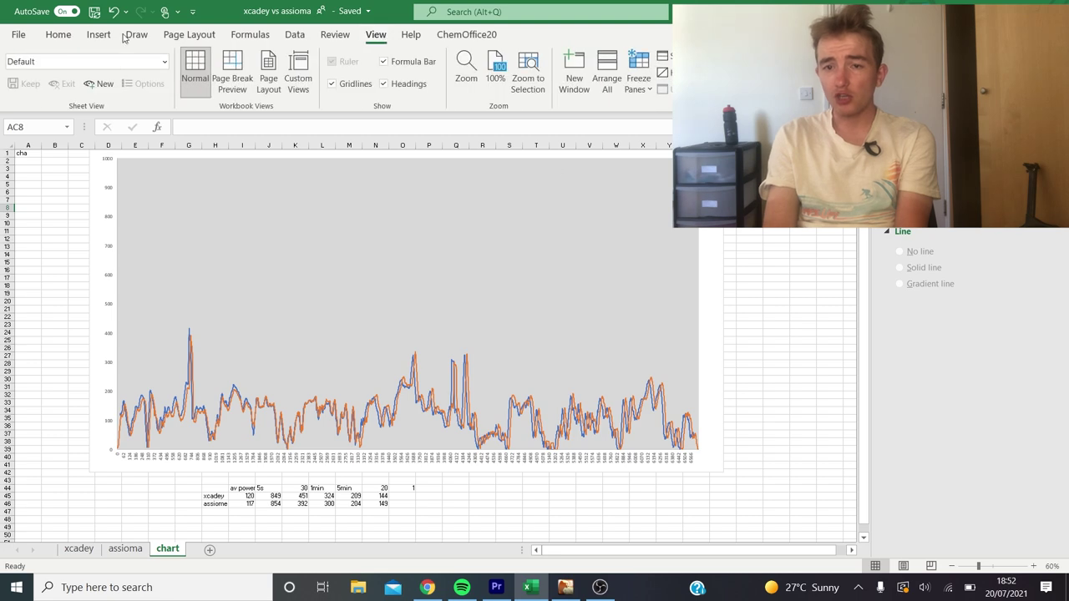
Zoom the chart sheet to 110% and scroll so the overlaid lines and 5s–20min power table are visible.
click(70, 35)
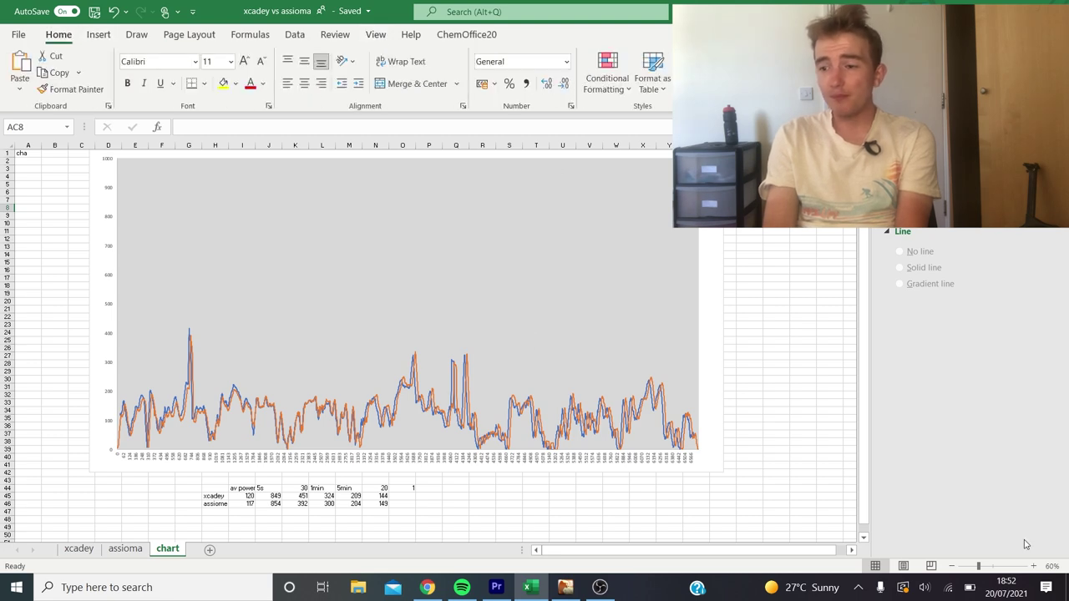
click(1034, 566)
click(1033, 566)
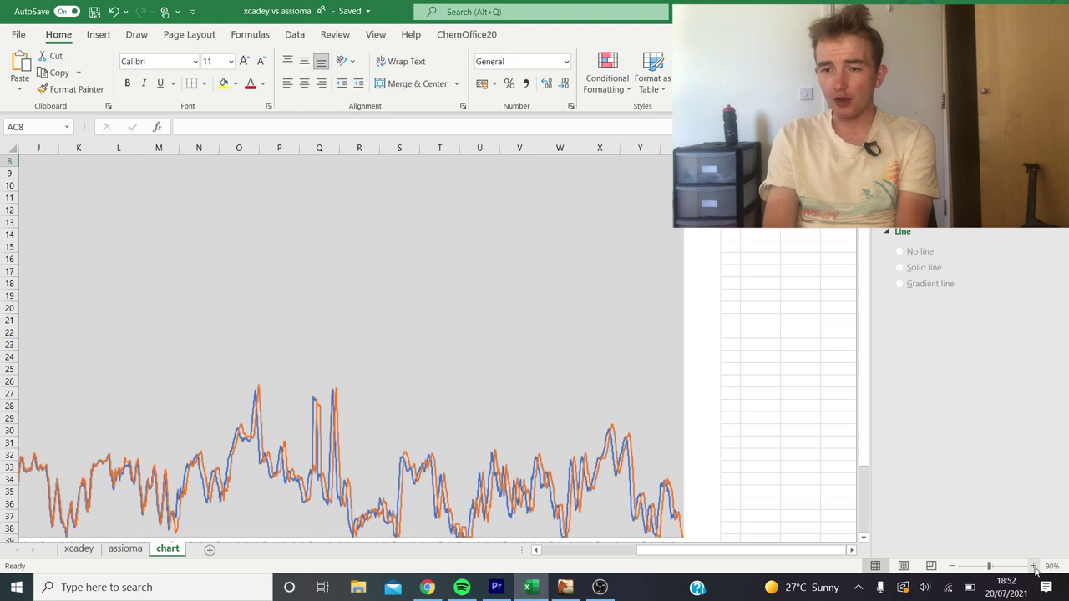
click(1034, 566)
click(1034, 567)
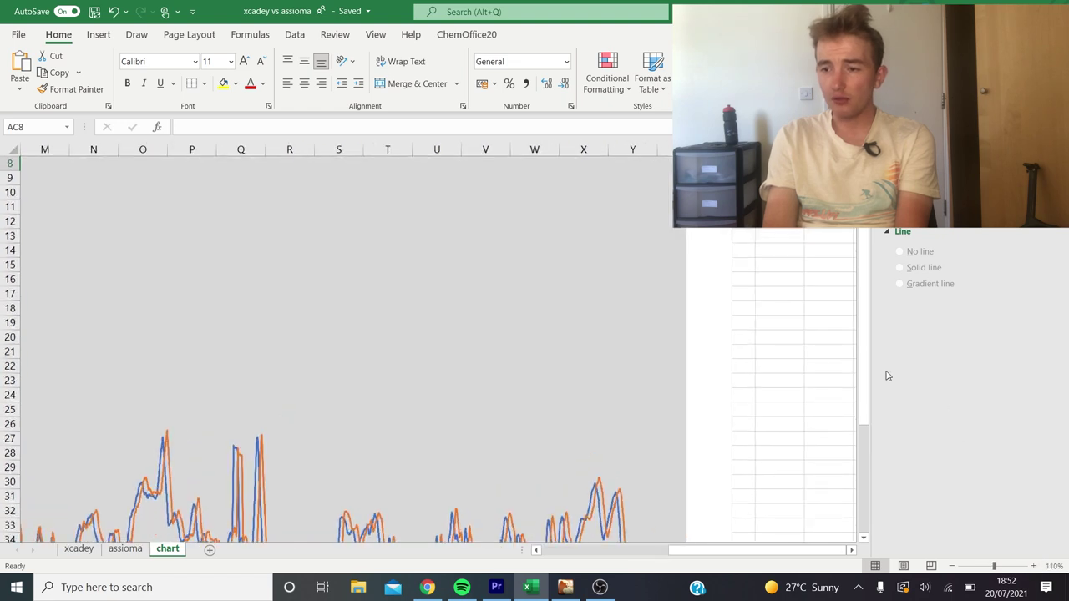
drag(864, 375, 835, 470)
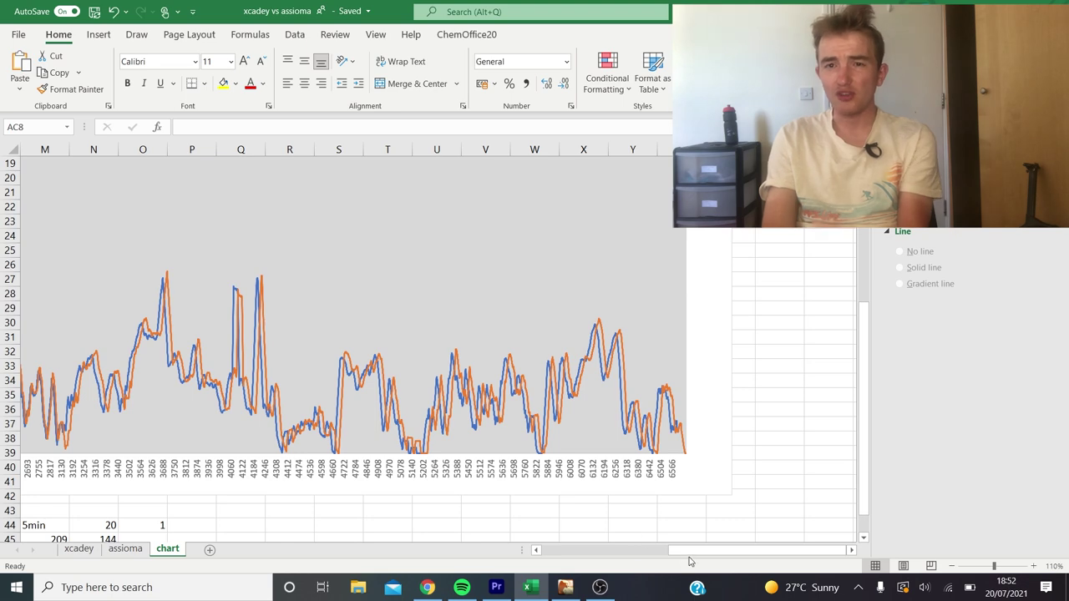
drag(690, 558, 624, 573)
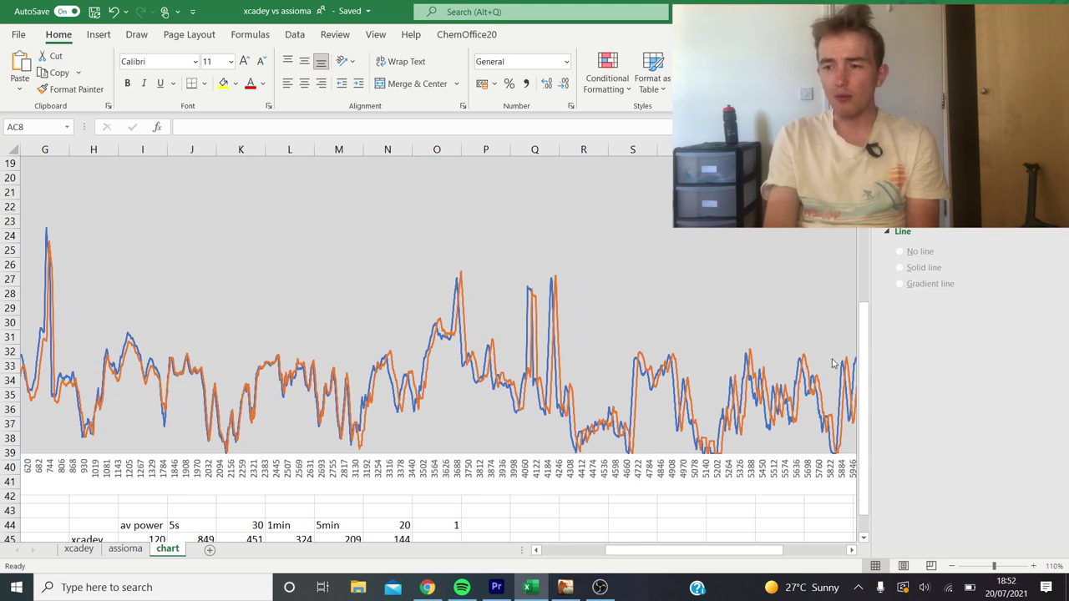
drag(866, 366, 866, 383)
click(194, 506)
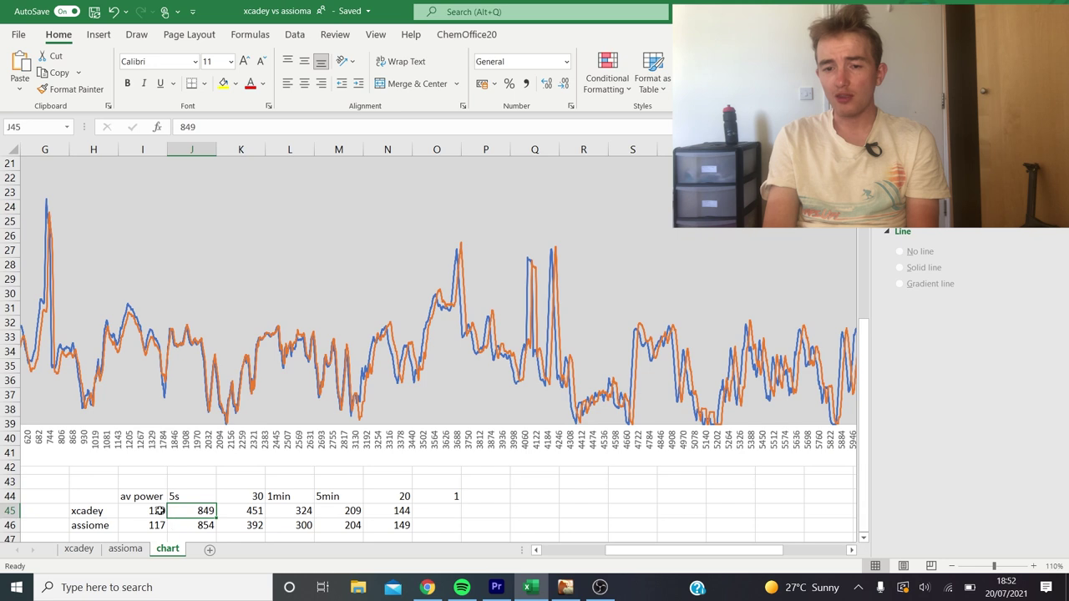
click(159, 510)
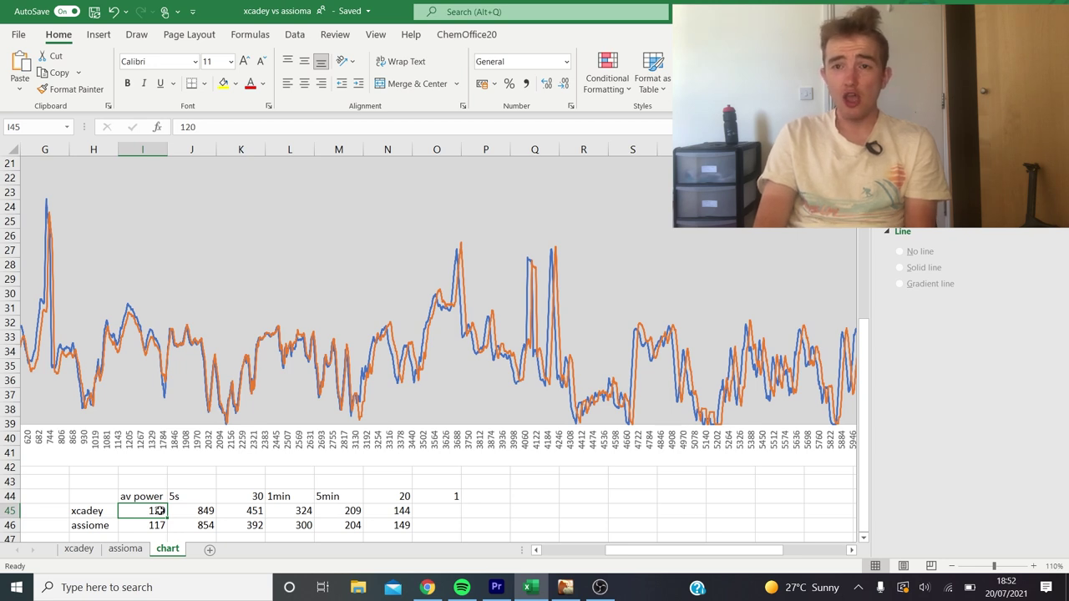
click(226, 510)
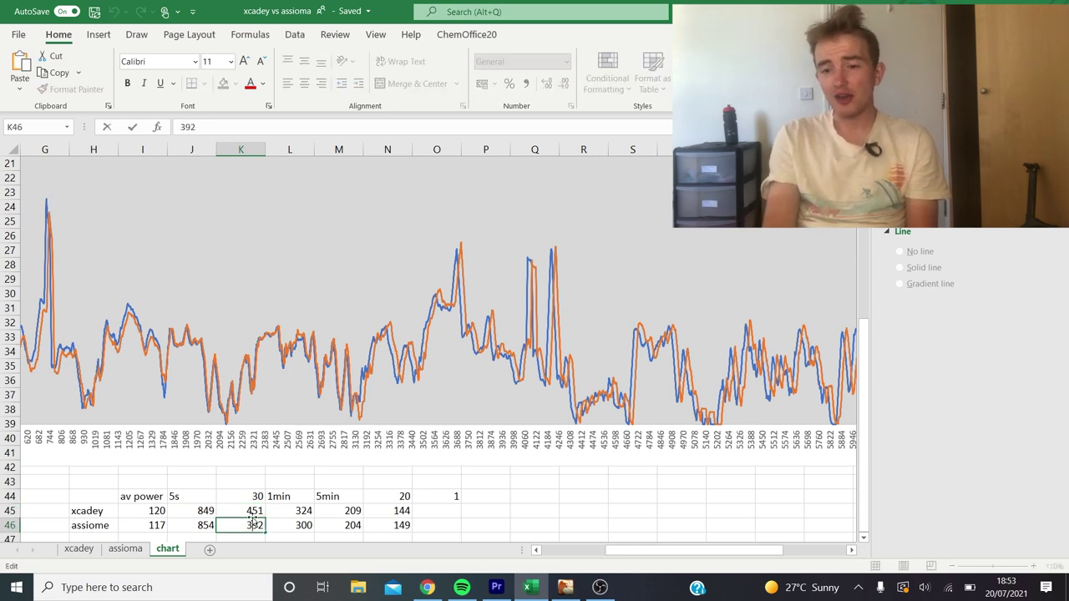
click(564, 587)
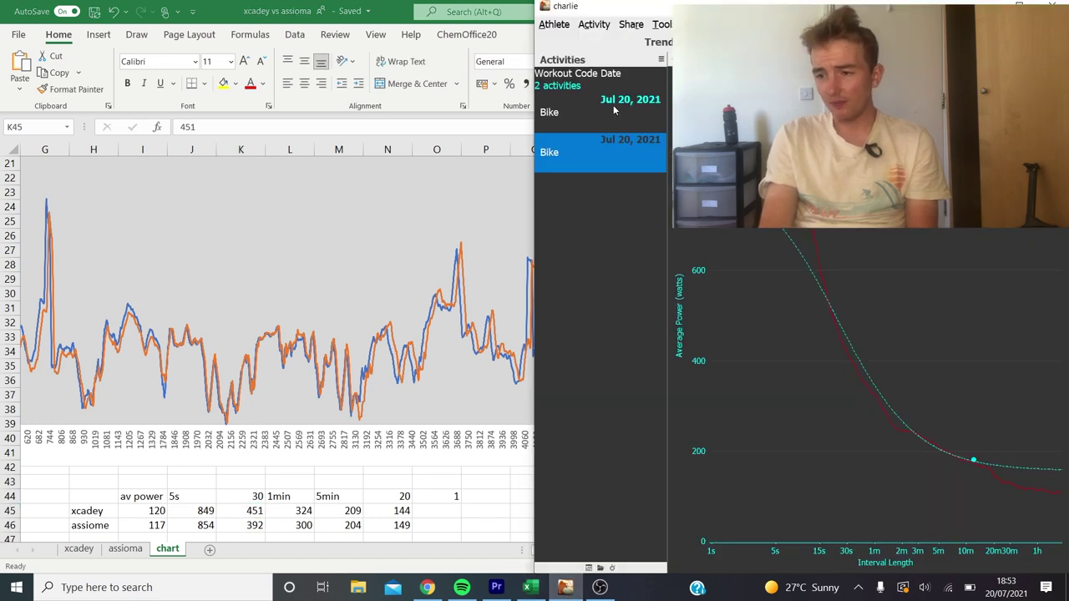
Read the first Bike ride's 30 s power in Golden Cheetah, then go to cell K45 in Excel.
mouse_move(860, 382)
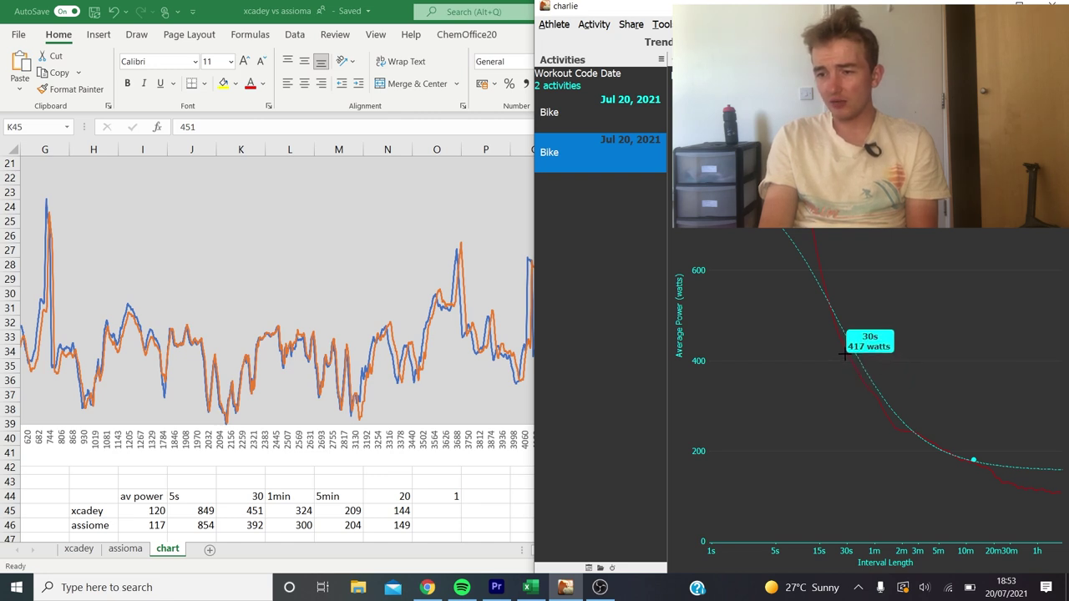
click(610, 106)
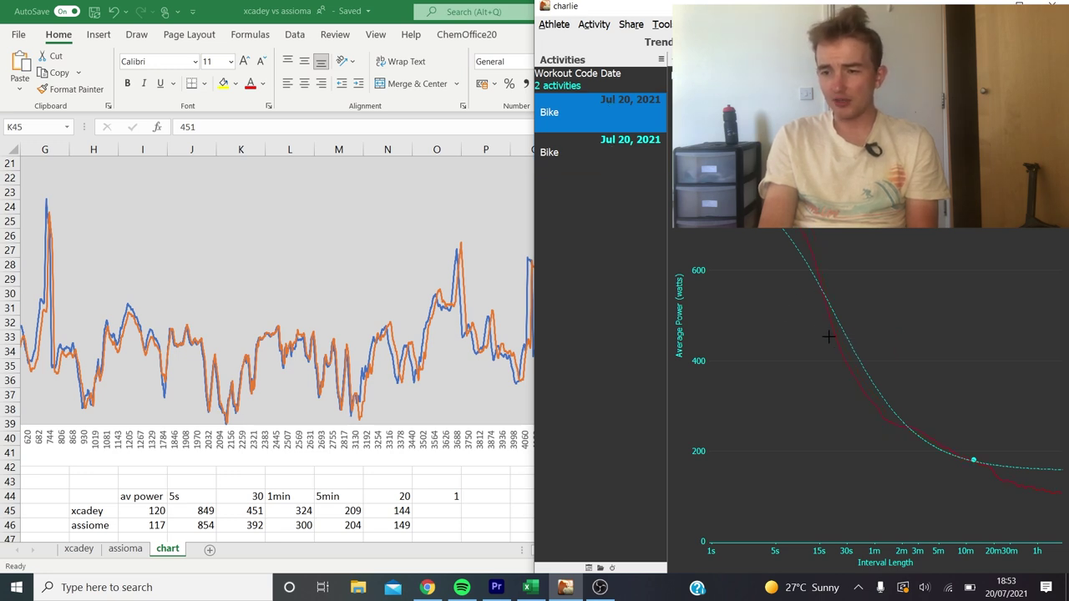
mouse_move(835, 342)
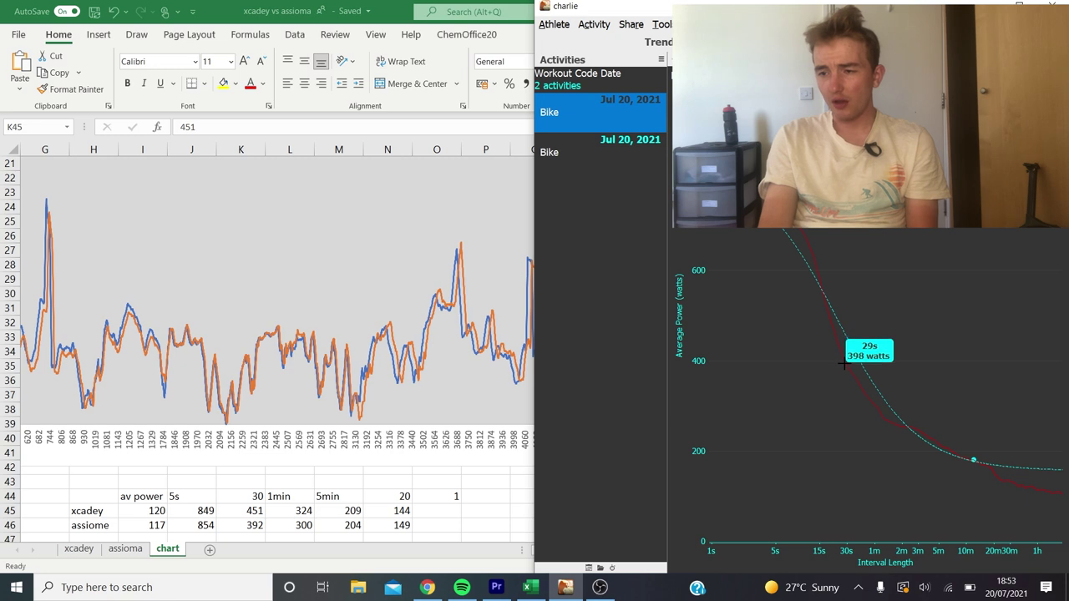
click(256, 510)
Enter 417 as the xcadey 30 s power in K45, check the 1-minute values, and show the second ride's curve.
text(417)
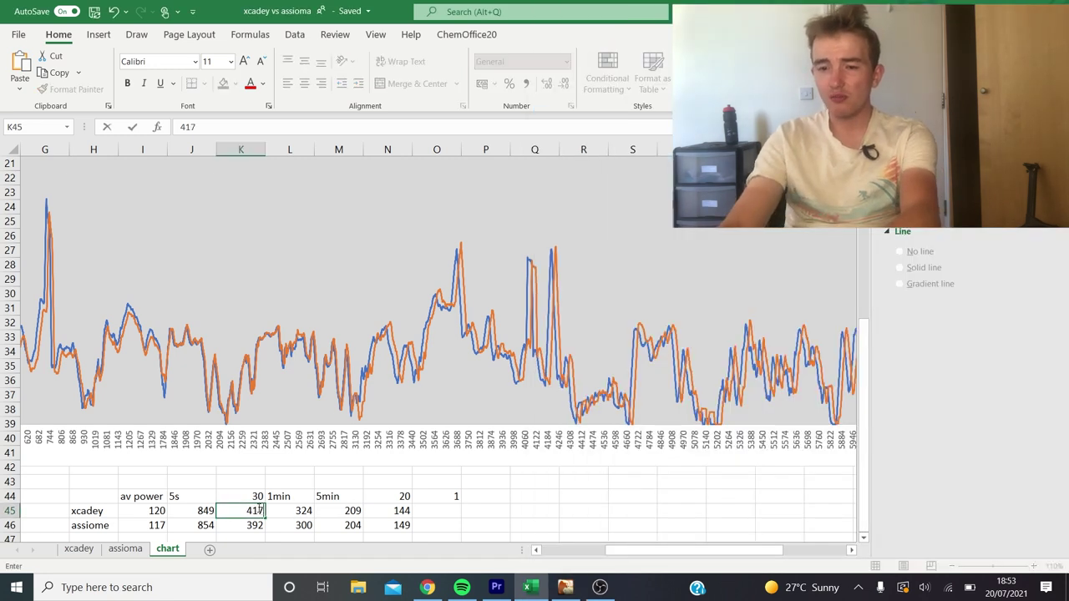
key(Return)
key(Up)
key(Right)
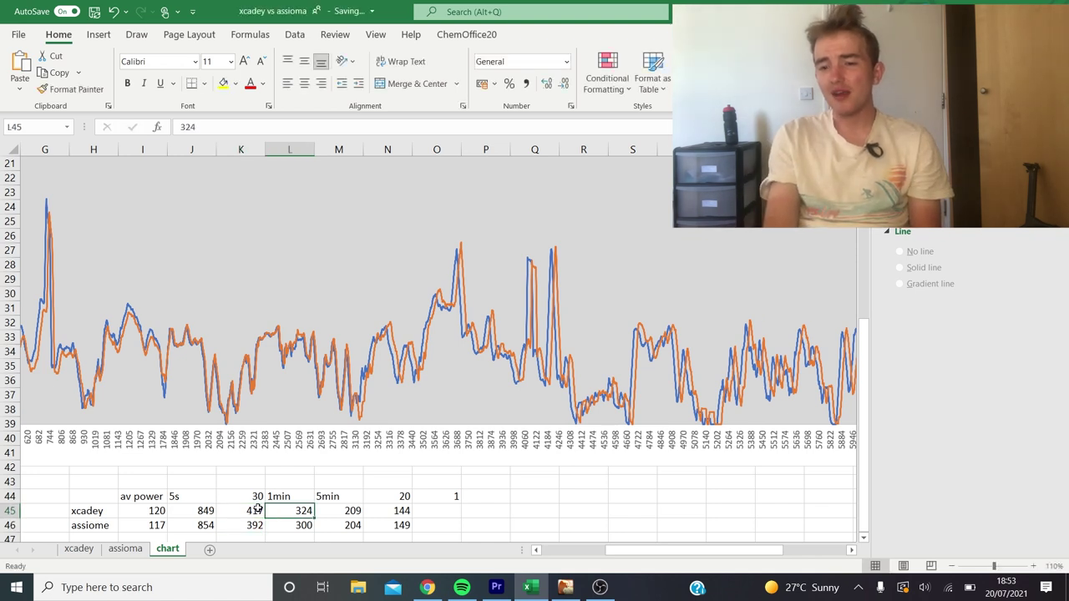
key(Down)
key(Up)
key(Down)
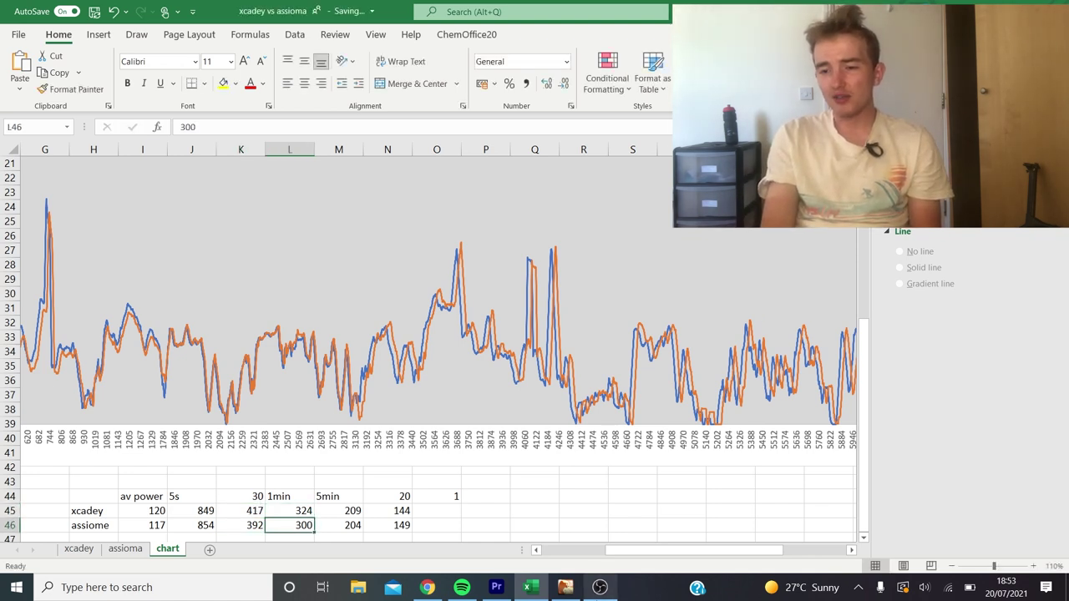
click(565, 588)
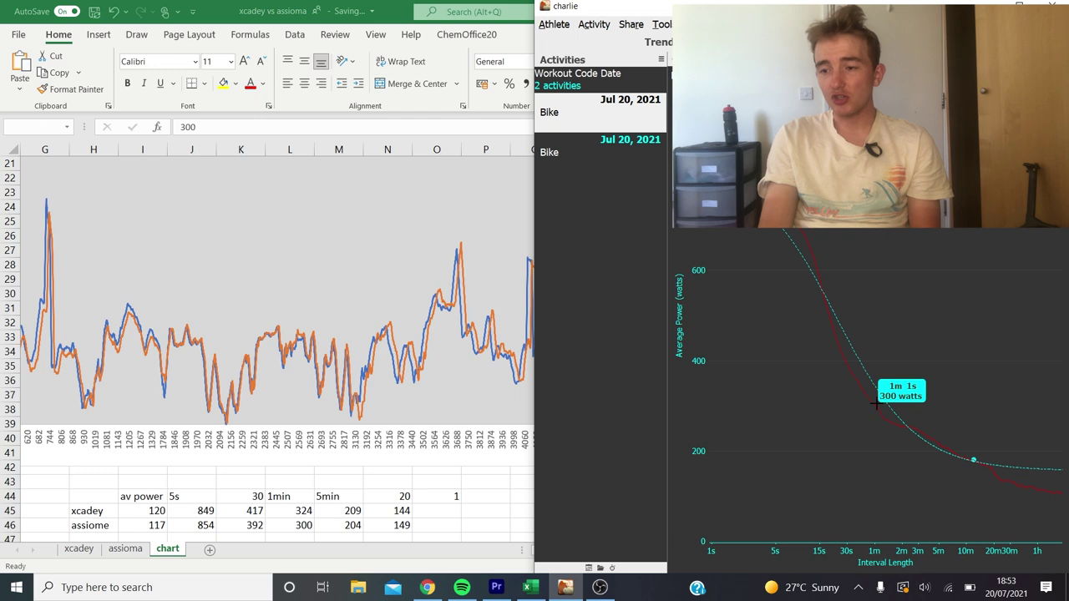
click(625, 154)
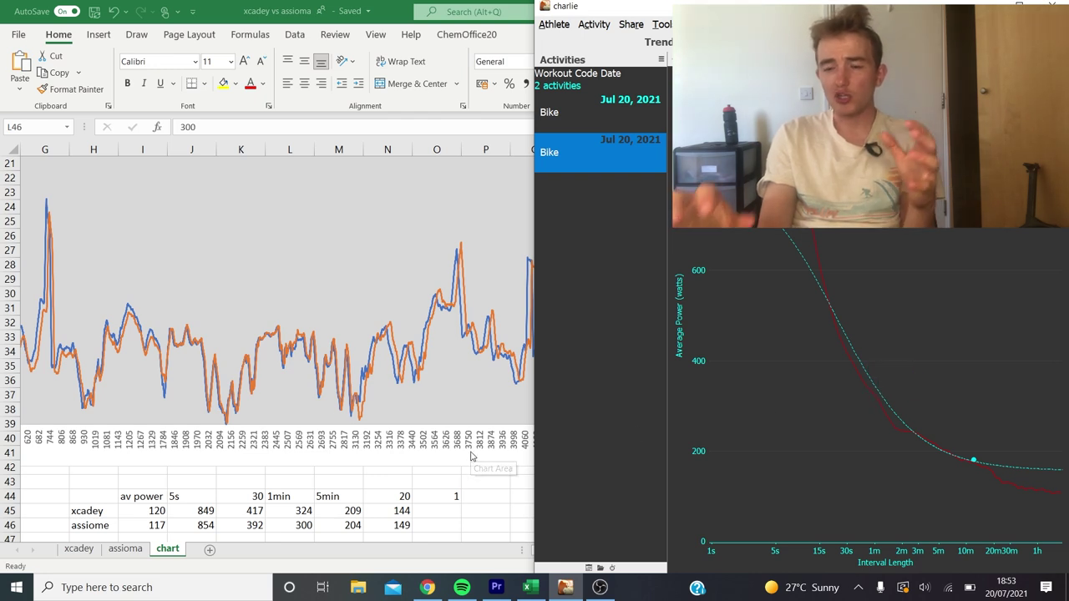
Inspect the Excel table's 5-minute powers (209, 204) and select the 1-minute powers 324 and 300.
click(293, 531)
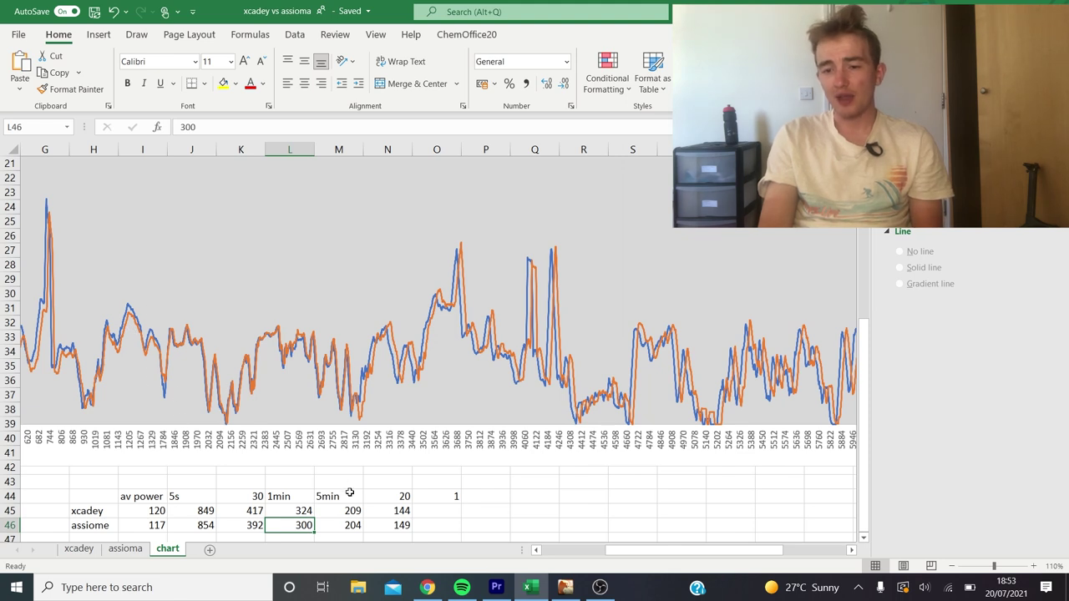
click(352, 509)
click(355, 524)
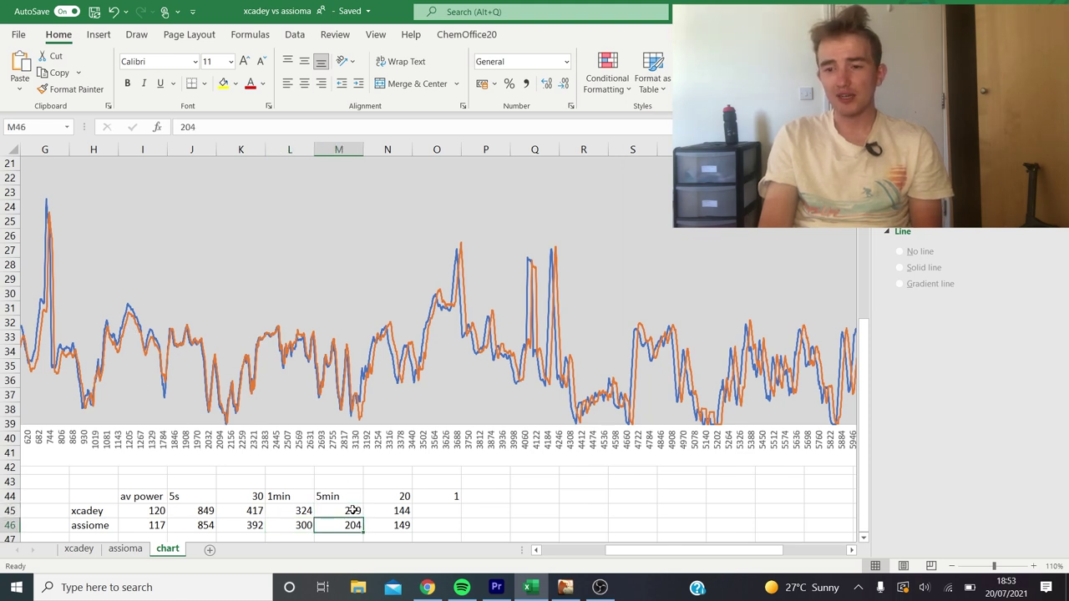
click(353, 510)
right_click(353, 510)
key(Escape)
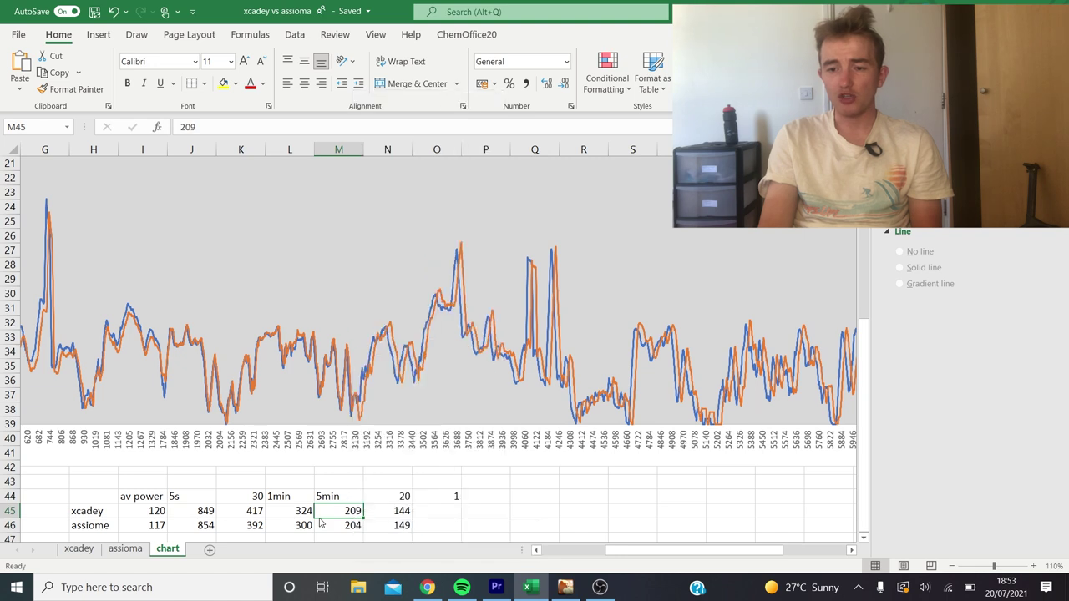
right_click(372, 522)
key(Escape)
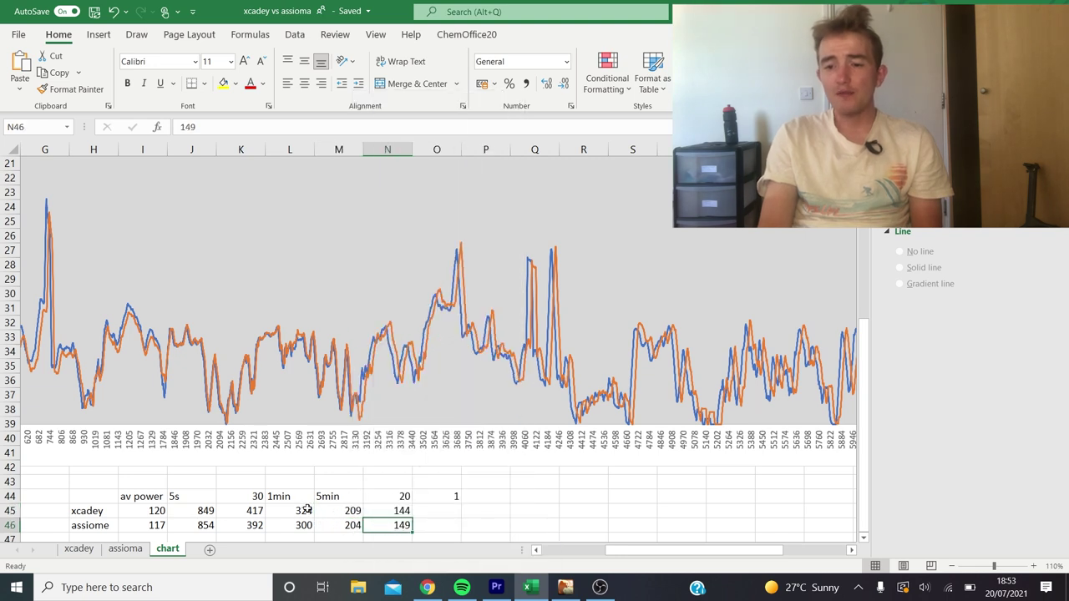
drag(306, 510, 305, 526)
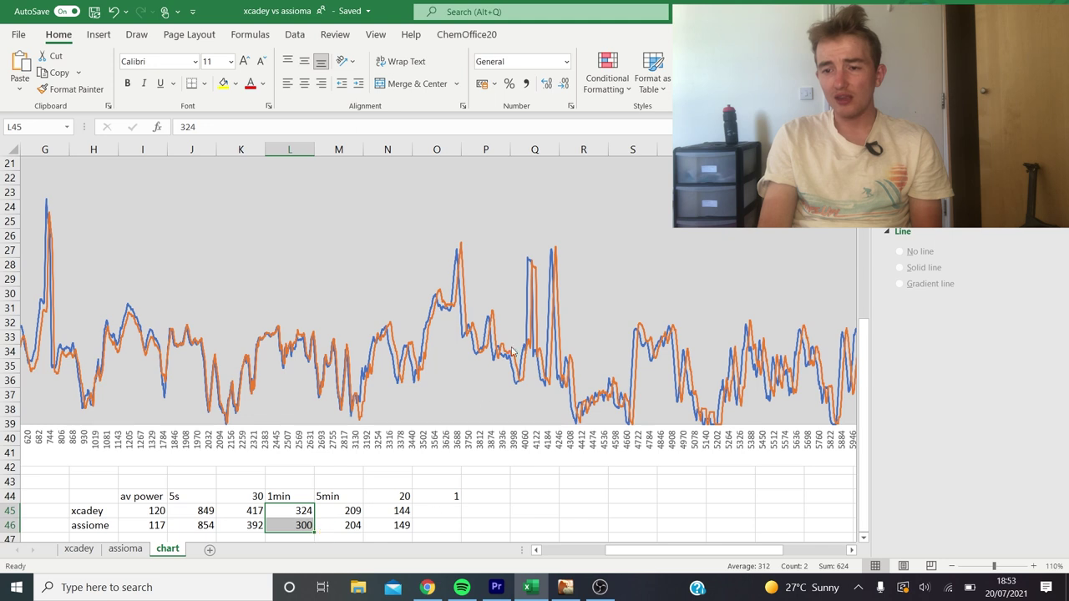
Bring the Golden Cheetah window to the front from the taskbar.
right_click(578, 593)
key(Escape)
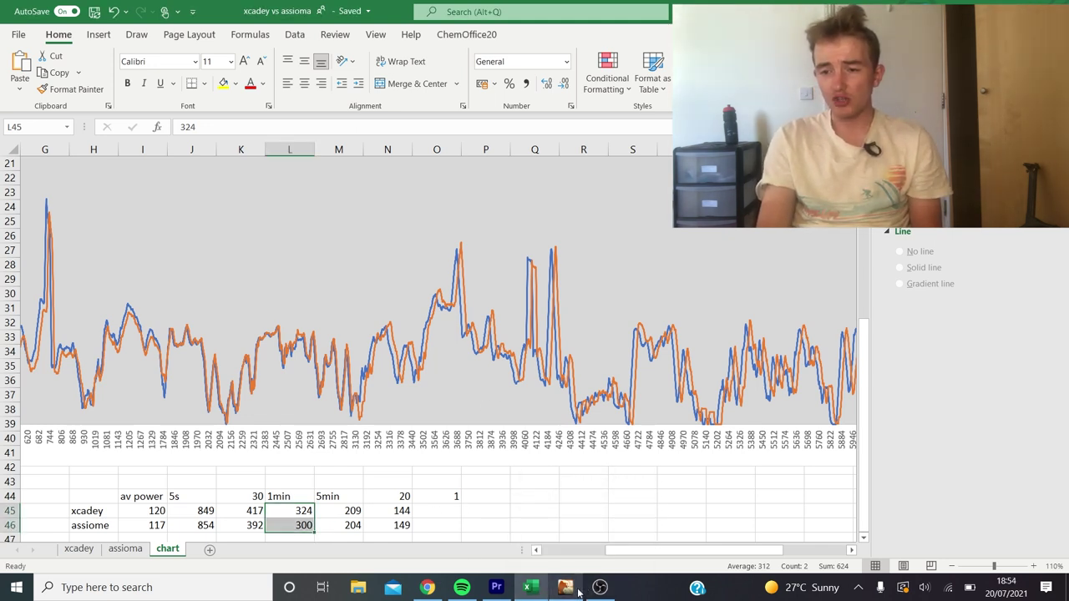
click(561, 588)
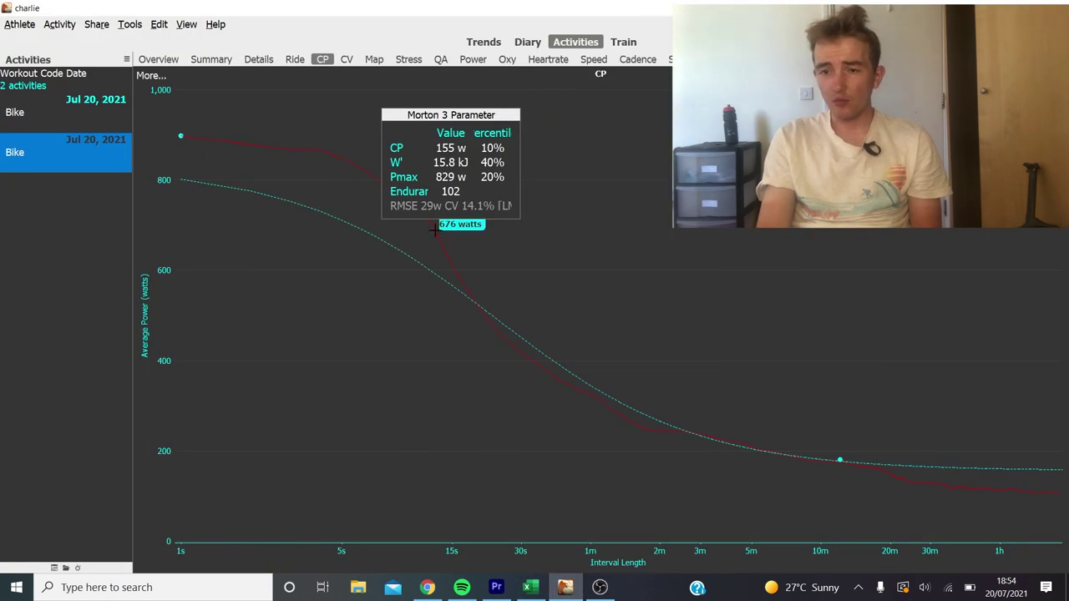
Browse the ride's Details, Summary, Overview and Ride charts, marking an interval, ending on the CV speed curve.
click(258, 60)
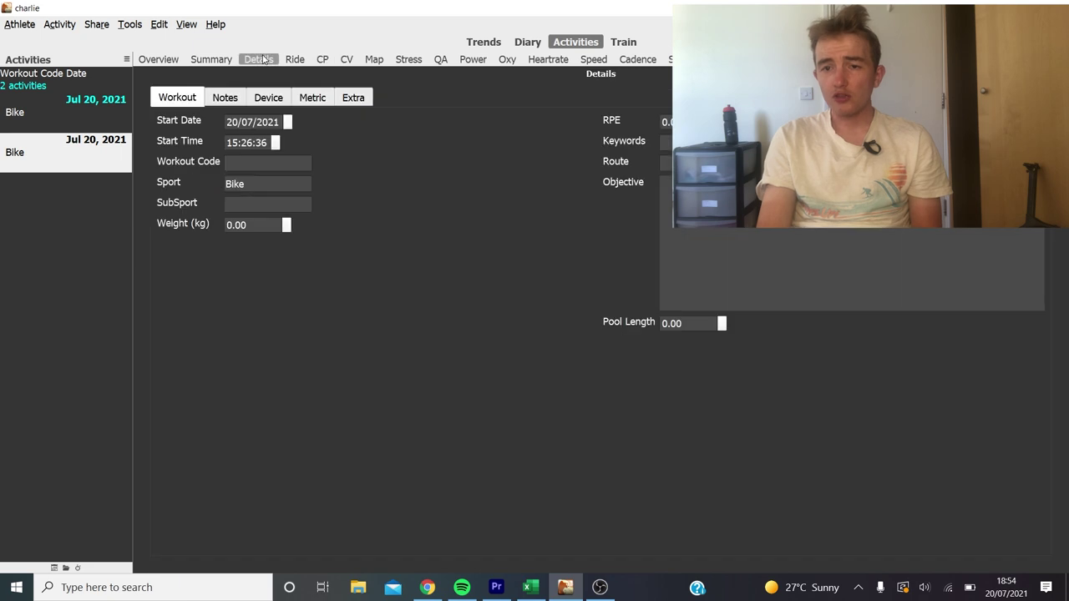
click(233, 59)
click(170, 60)
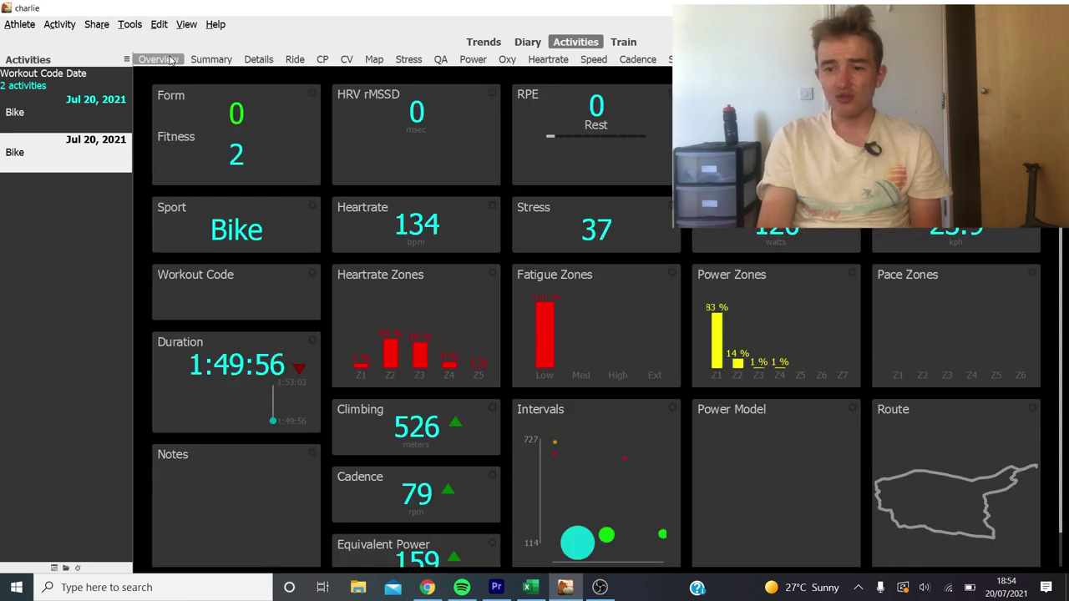
click(167, 61)
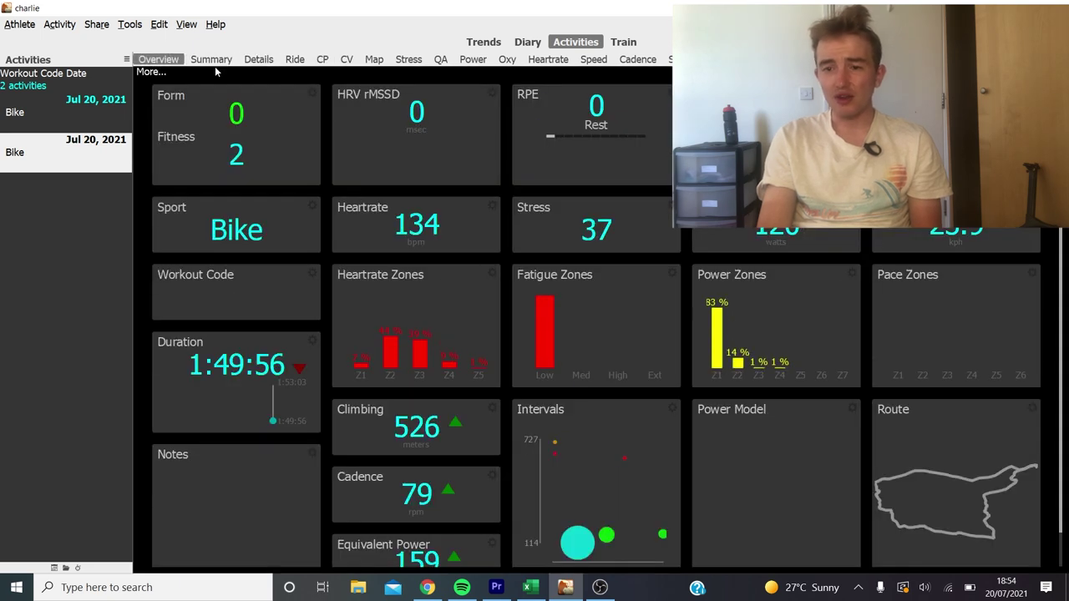
click(259, 61)
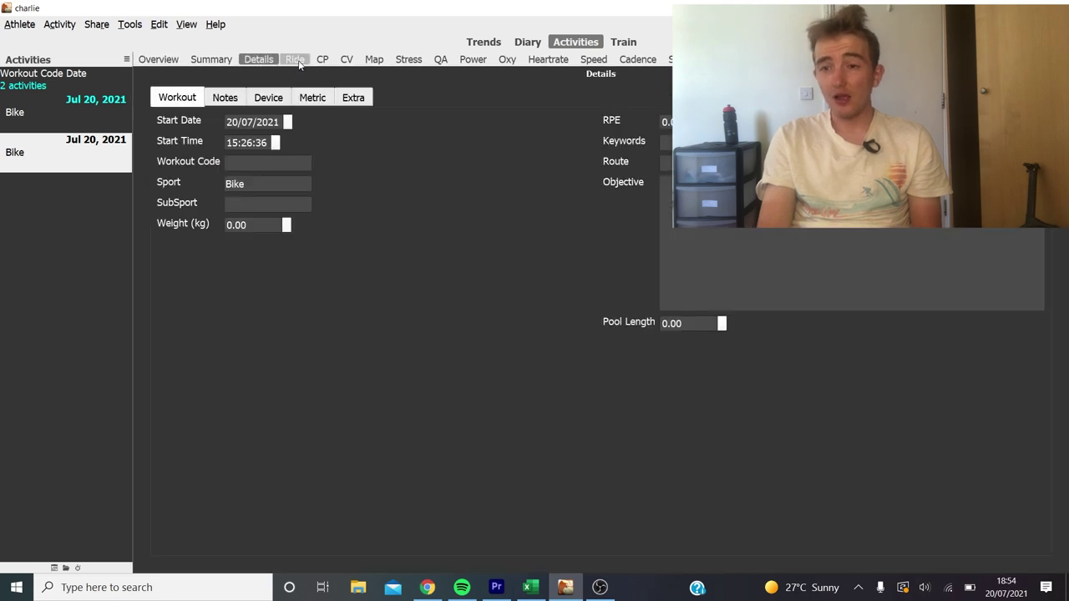
click(296, 62)
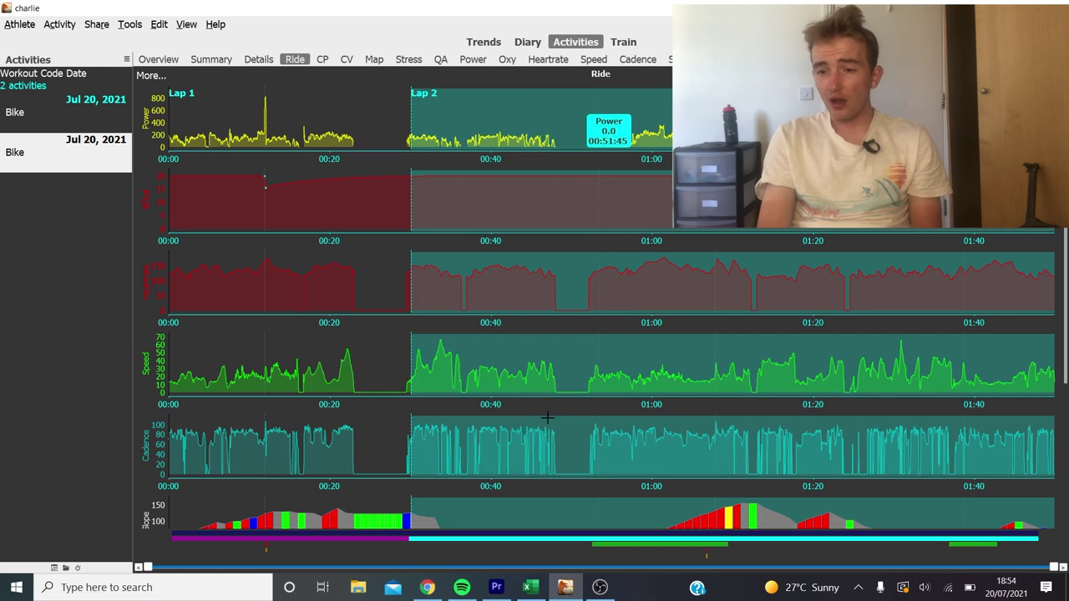
click(668, 405)
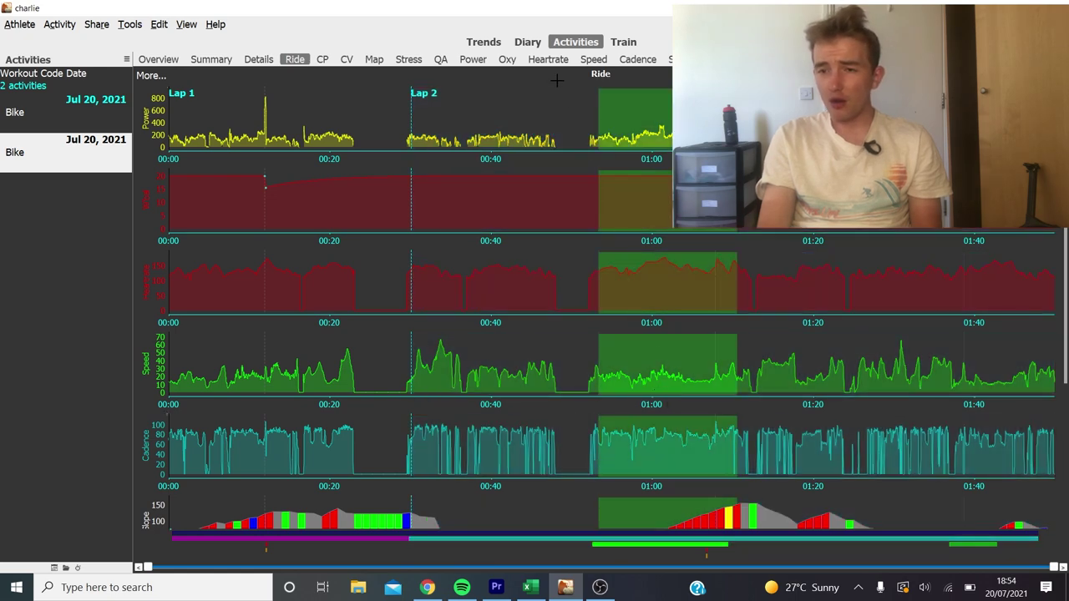
click(347, 60)
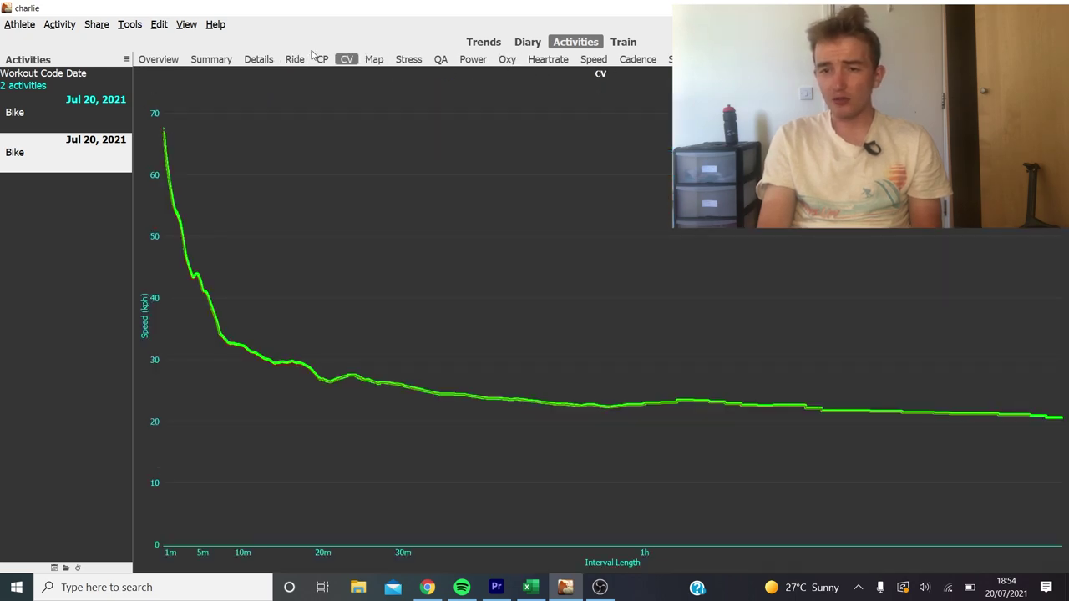
Open the CP chart and switch between the two Jul 20, 2021 Bike rides to compare curves.
click(321, 59)
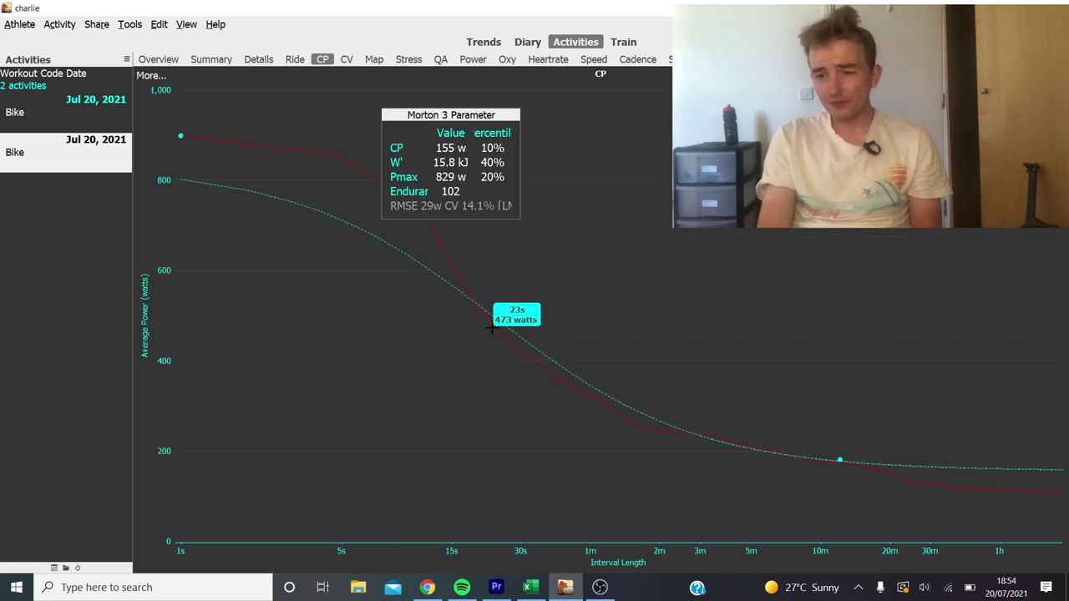
click(96, 117)
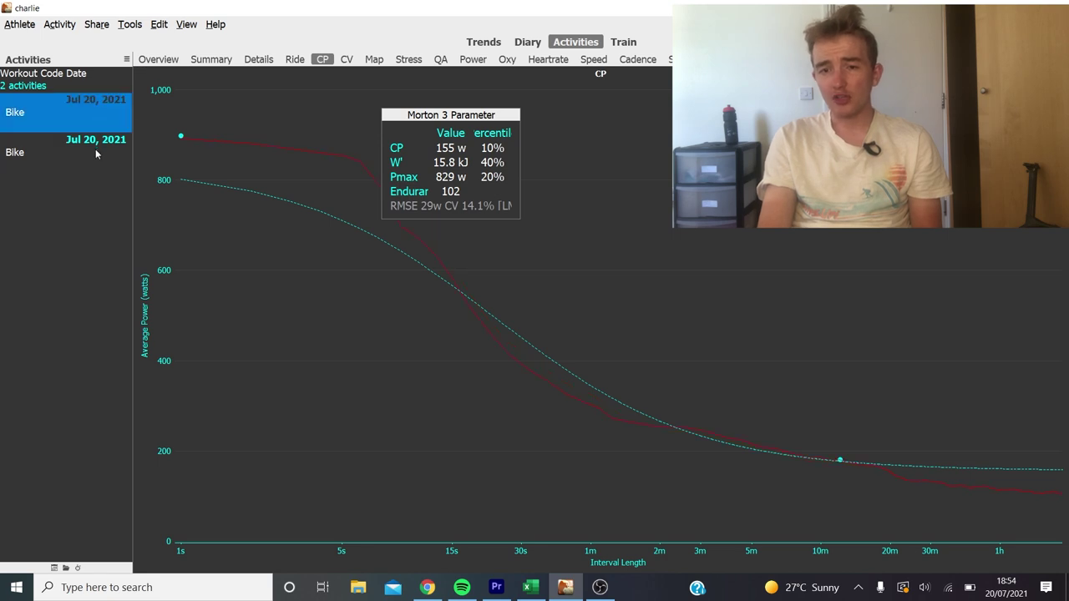
click(95, 148)
click(82, 114)
click(83, 147)
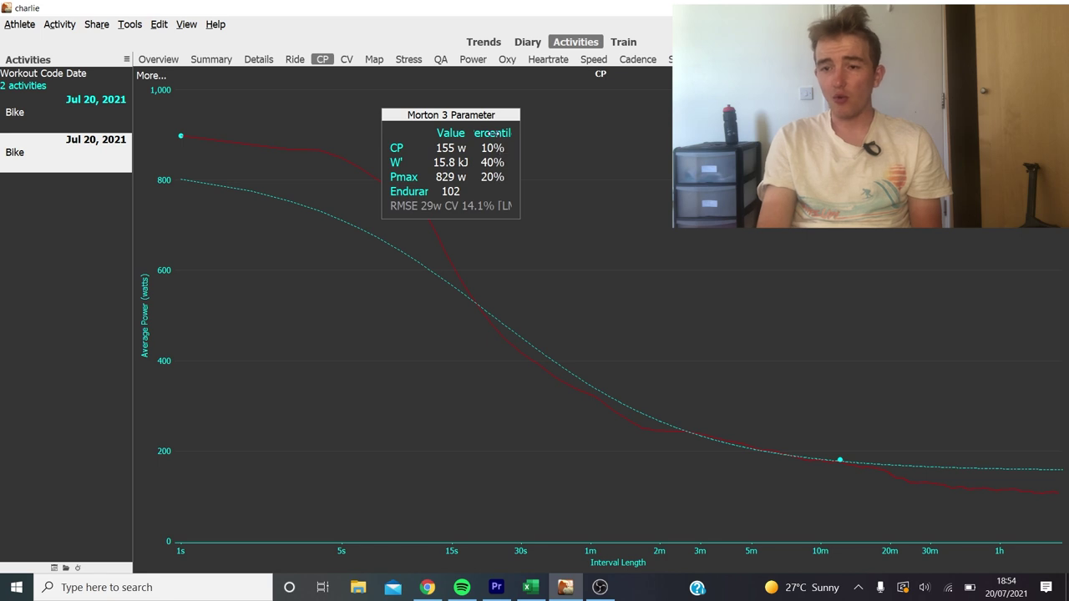
mouse_move(425, 136)
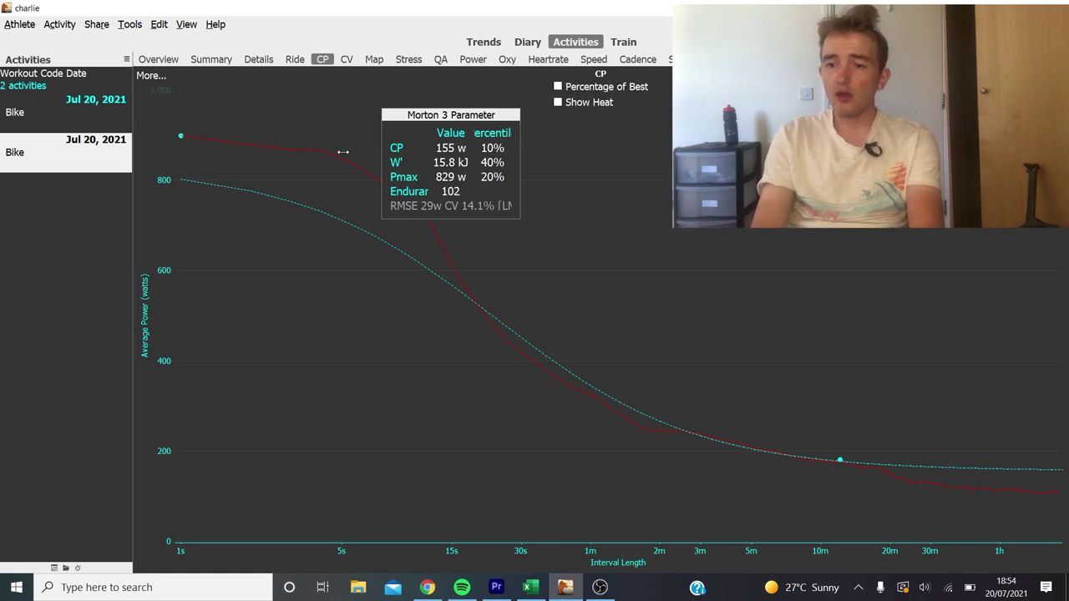
click(93, 117)
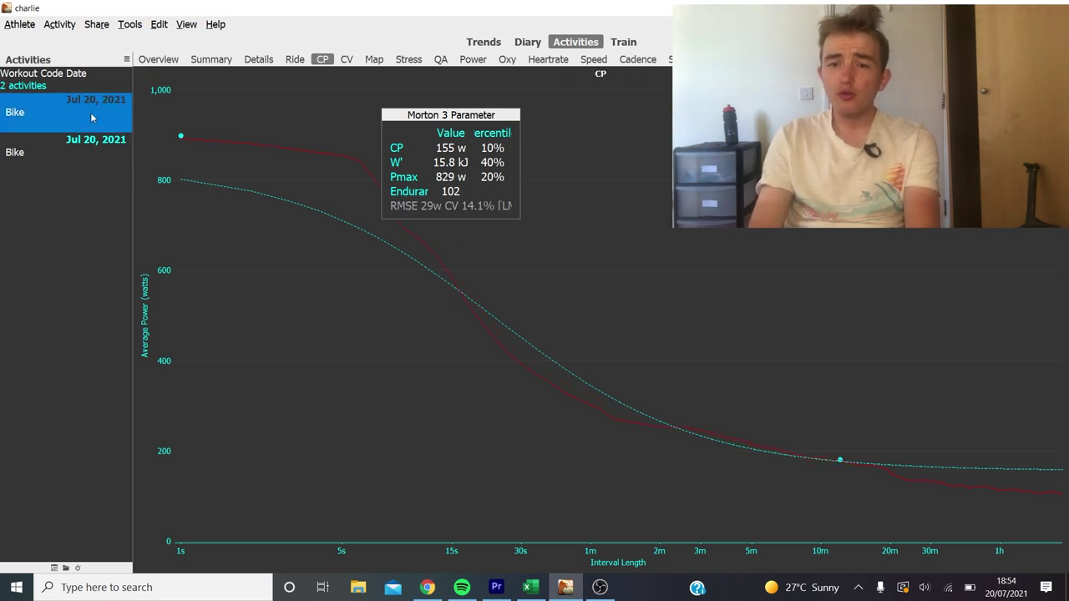
click(435, 142)
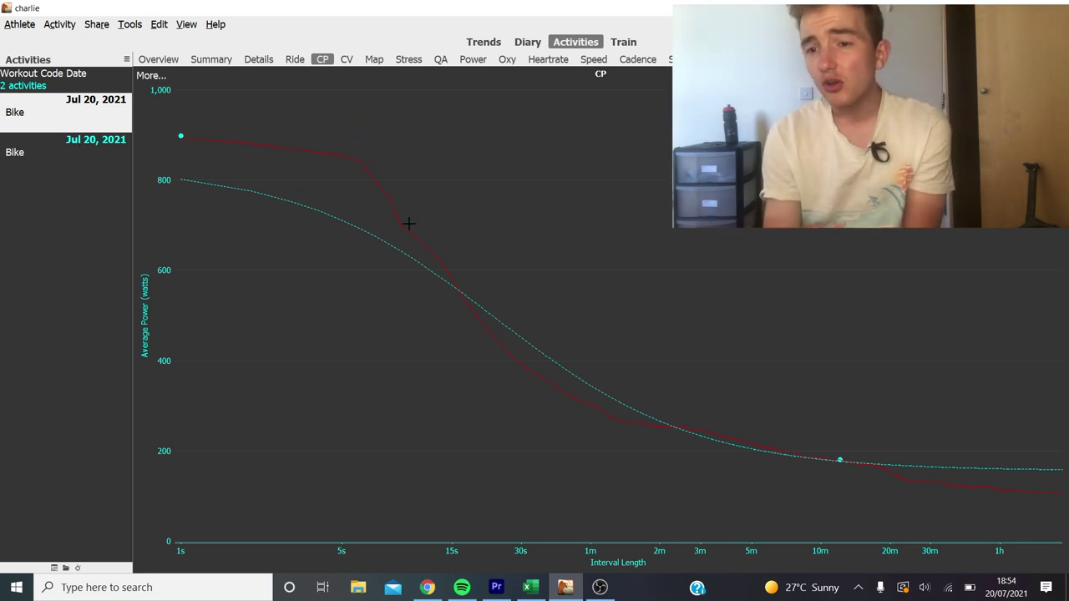
Keep comparing the rides' CP curves, read a point on the red curve, then show the ride summary.
click(83, 148)
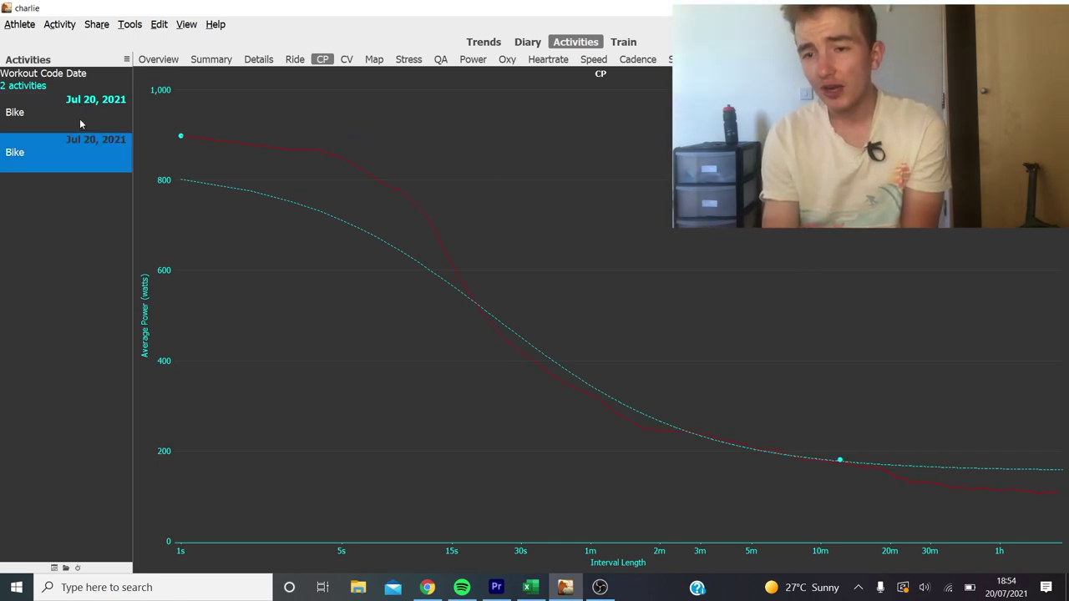
click(81, 123)
click(86, 154)
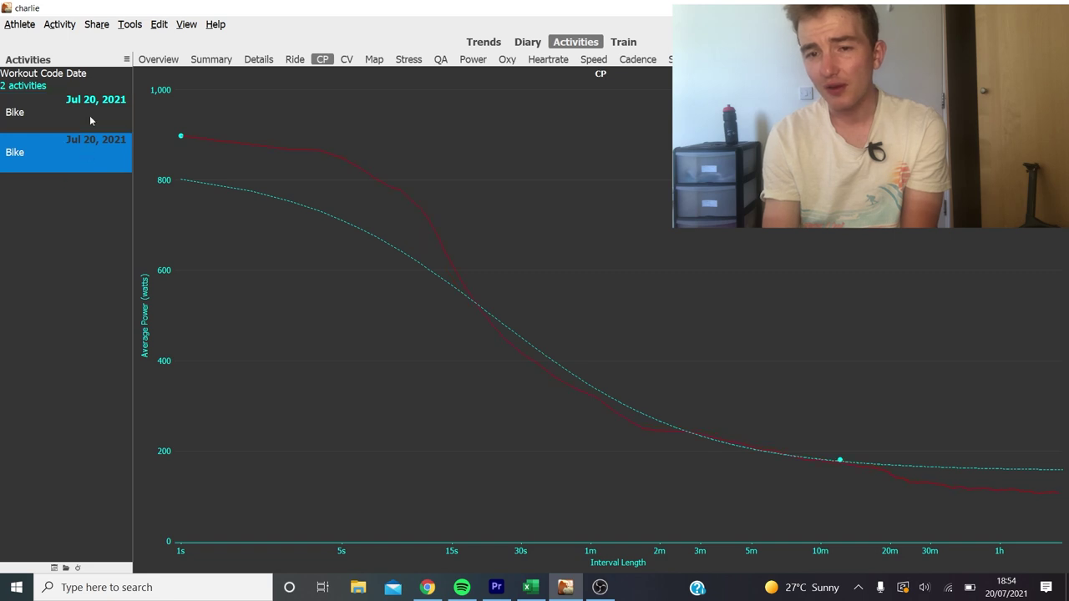
click(89, 115)
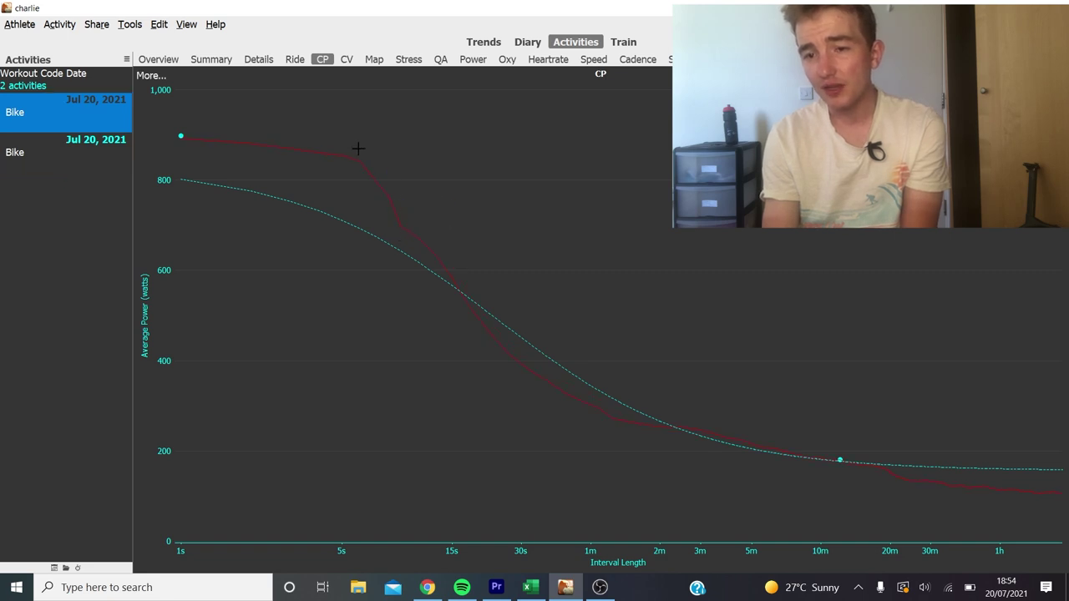
click(401, 205)
click(122, 153)
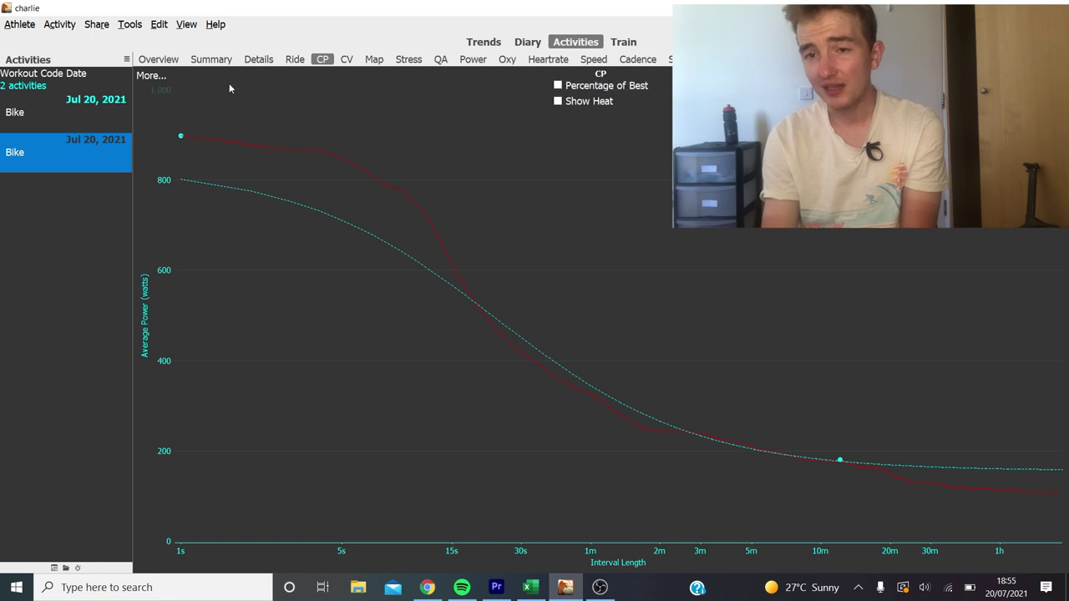
click(209, 61)
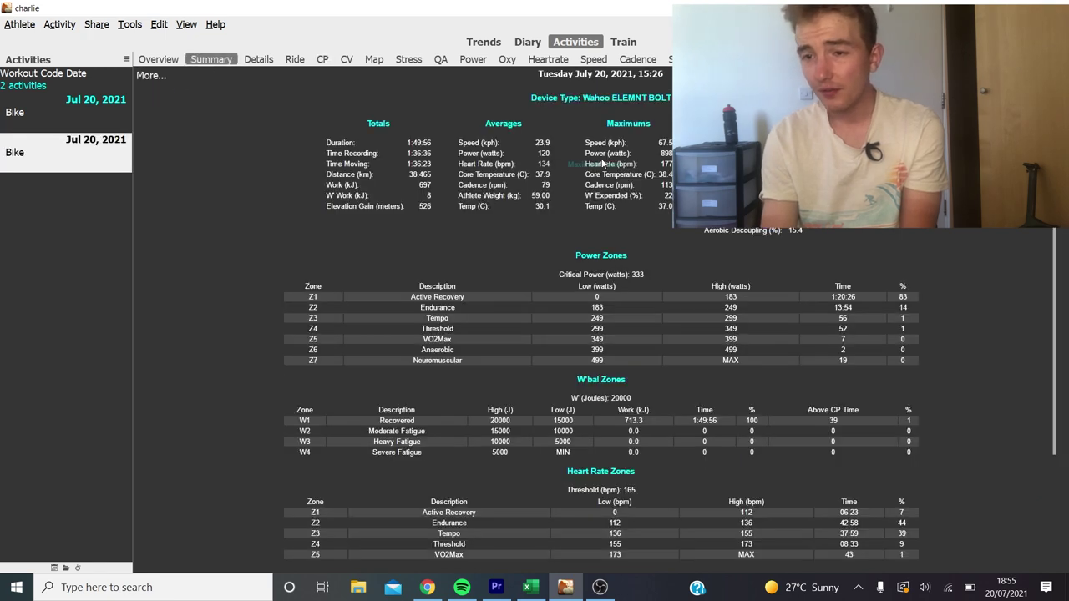
Return to the CP power-duration chart and read the ride curve at 25 s (452 W).
click(247, 63)
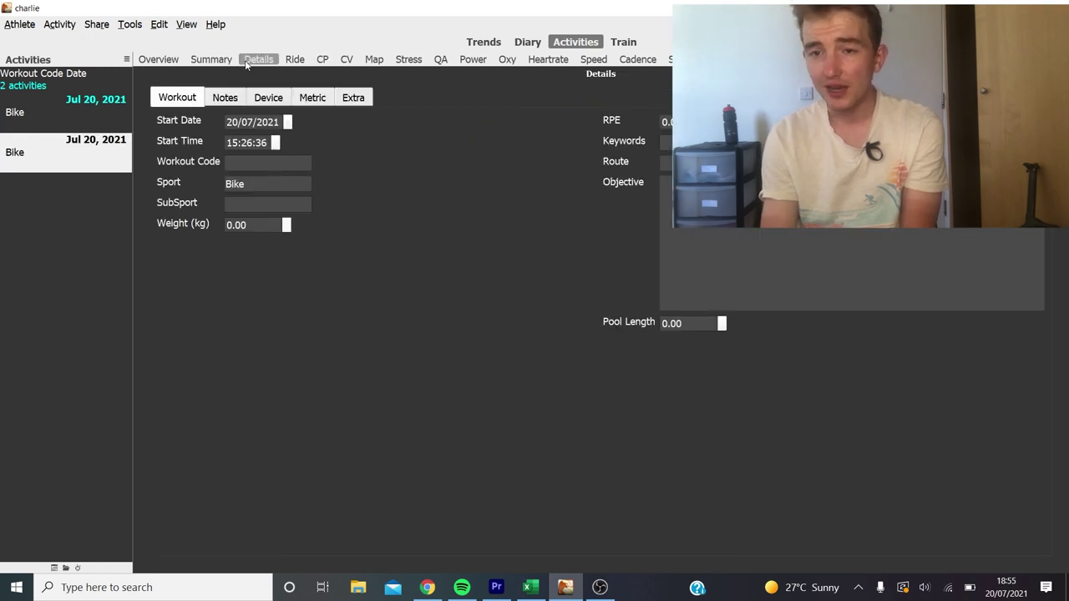
click(322, 60)
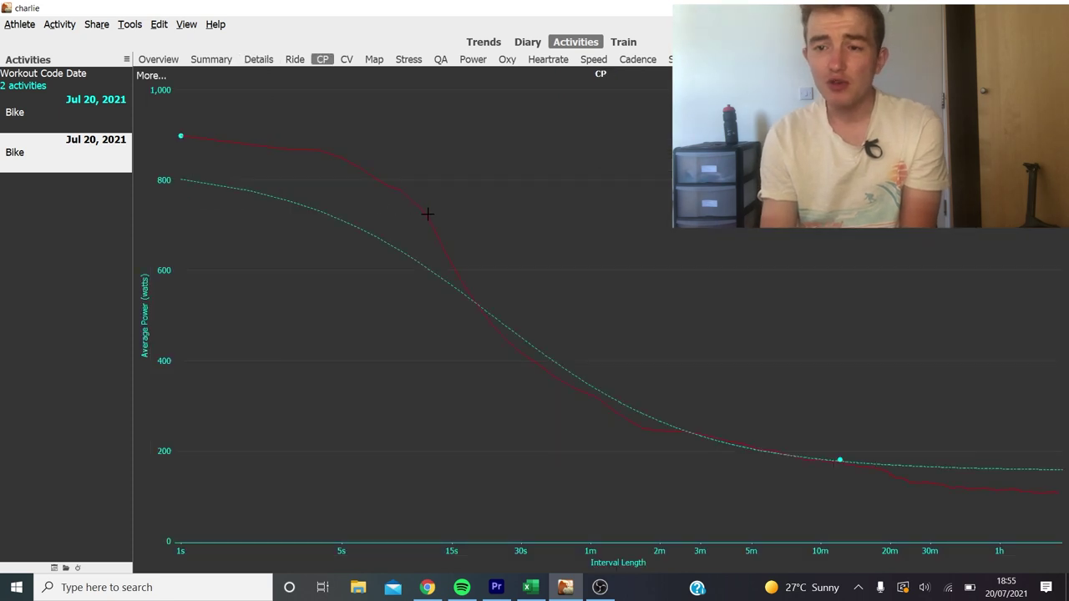
mouse_move(433, 221)
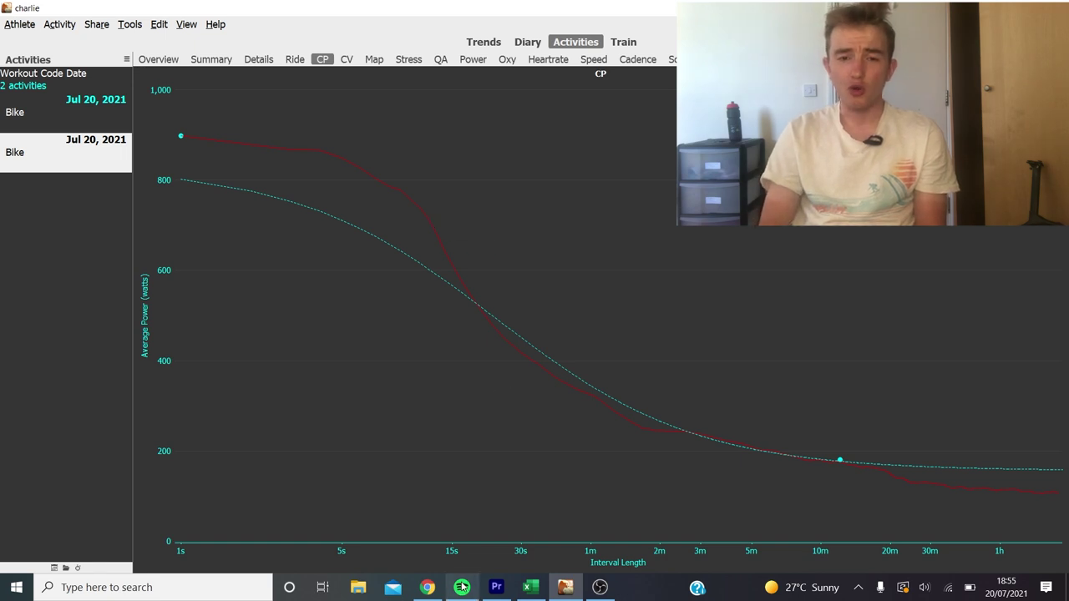
Close the background Spotify app from its taskbar preview, leaving the CP chart on screen.
mouse_move(461, 587)
click(525, 464)
mouse_move(502, 337)
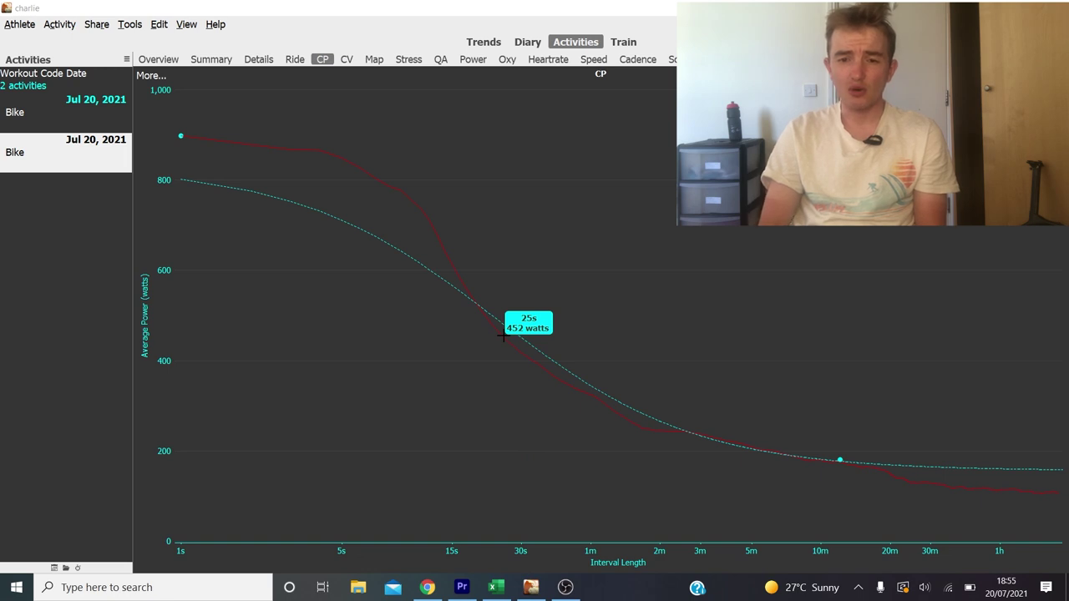